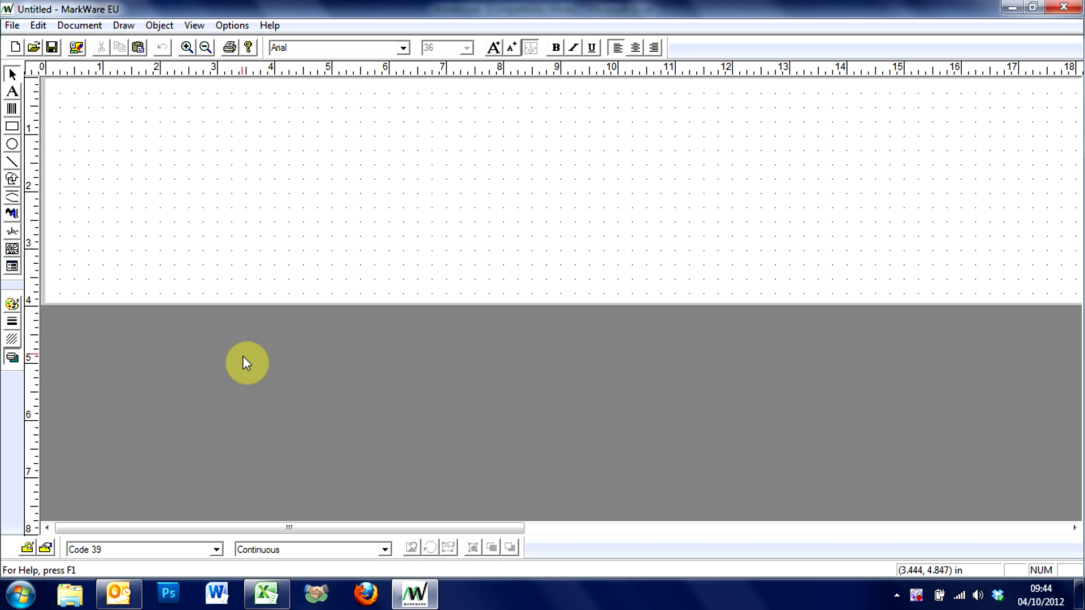
- Switch to Excel, review the Location and Check Digit columns in the Warehouse workbook, and close Excel
left_click(263, 596)
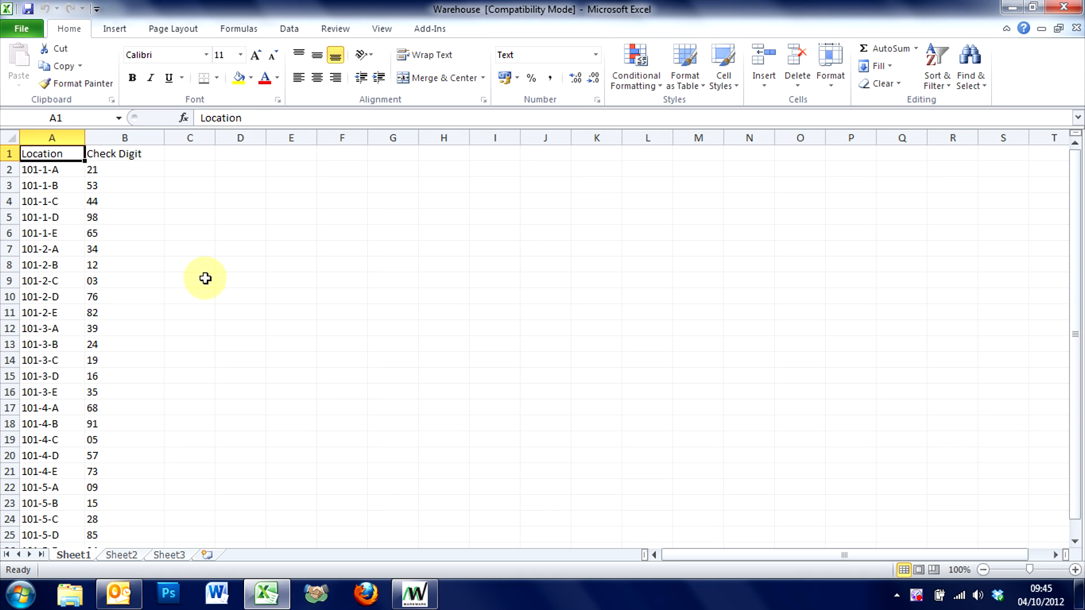
scroll(206, 281, "down", 1)
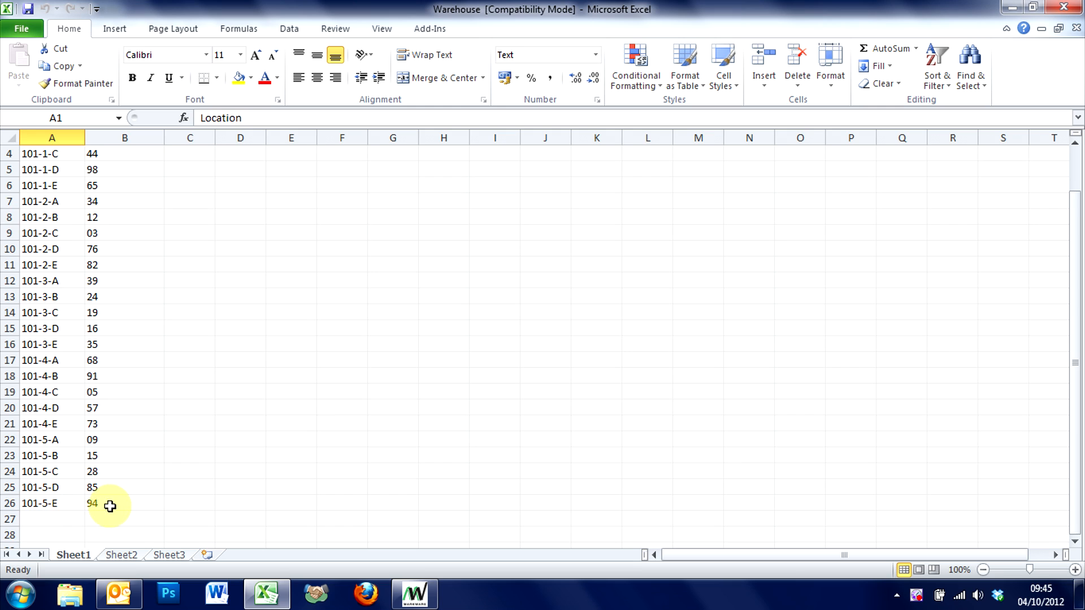
scroll(145, 492, "up", 1)
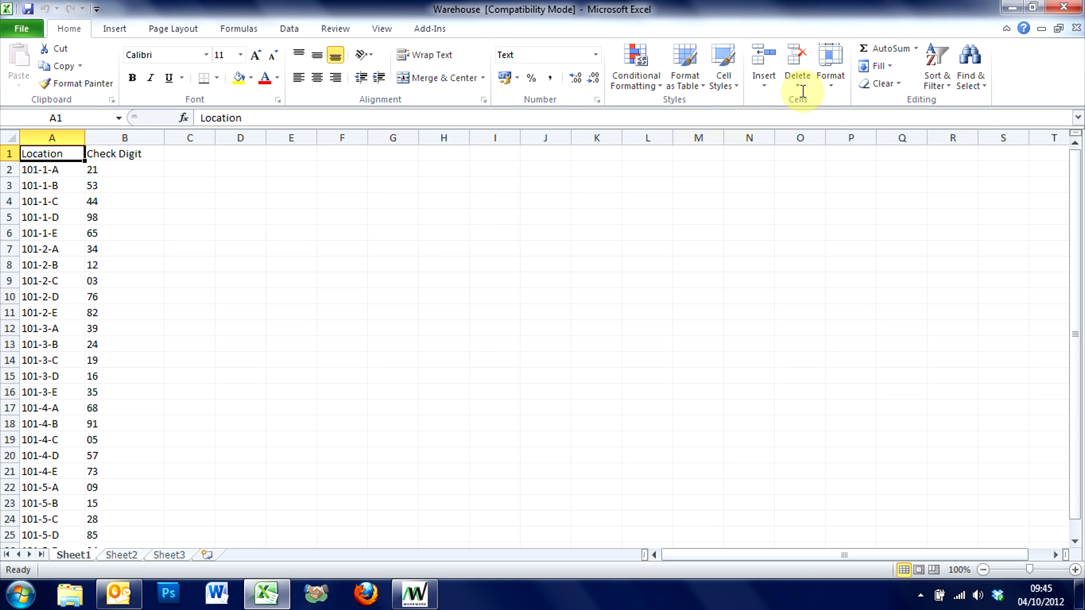
left_click(1064, 8)
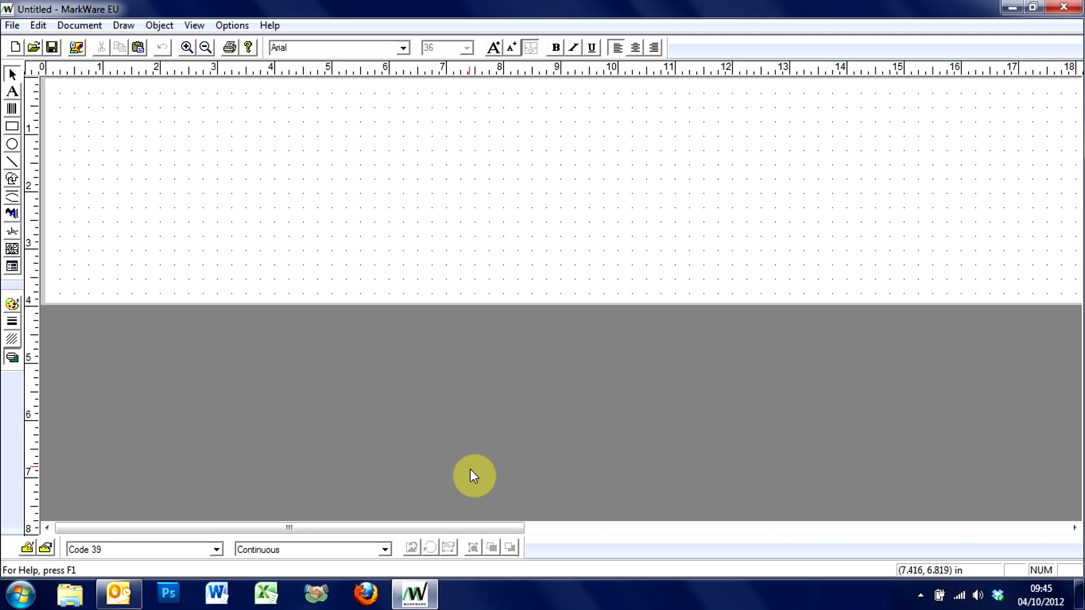
- Draw a text object about 9.9 by 3.7 in at the label's start and set its data source to query a database at print time
left_click(13, 92)
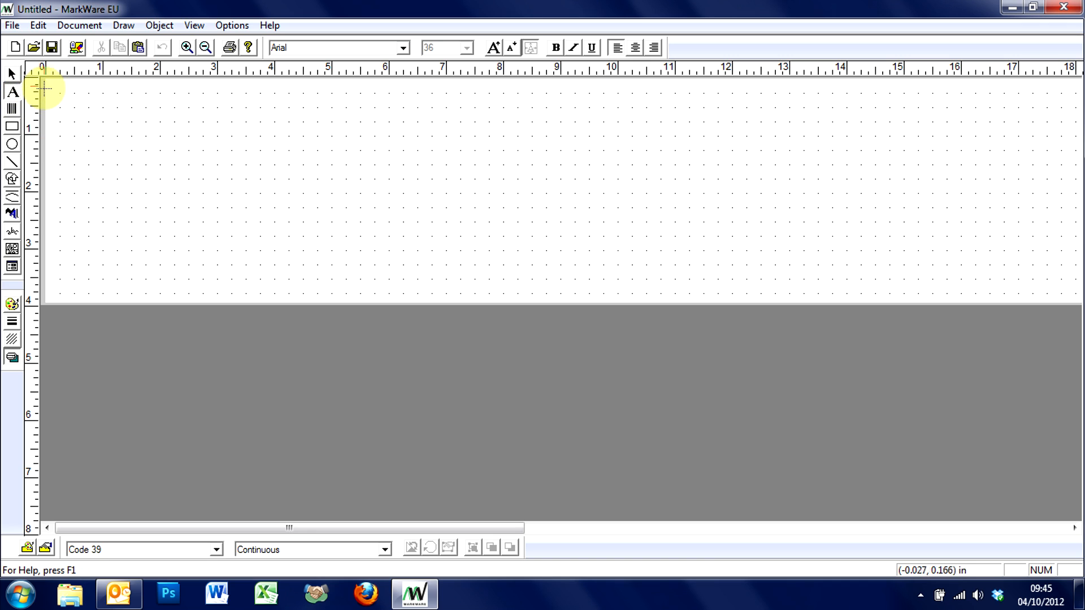
left_click_drag(52, 82, 620, 294)
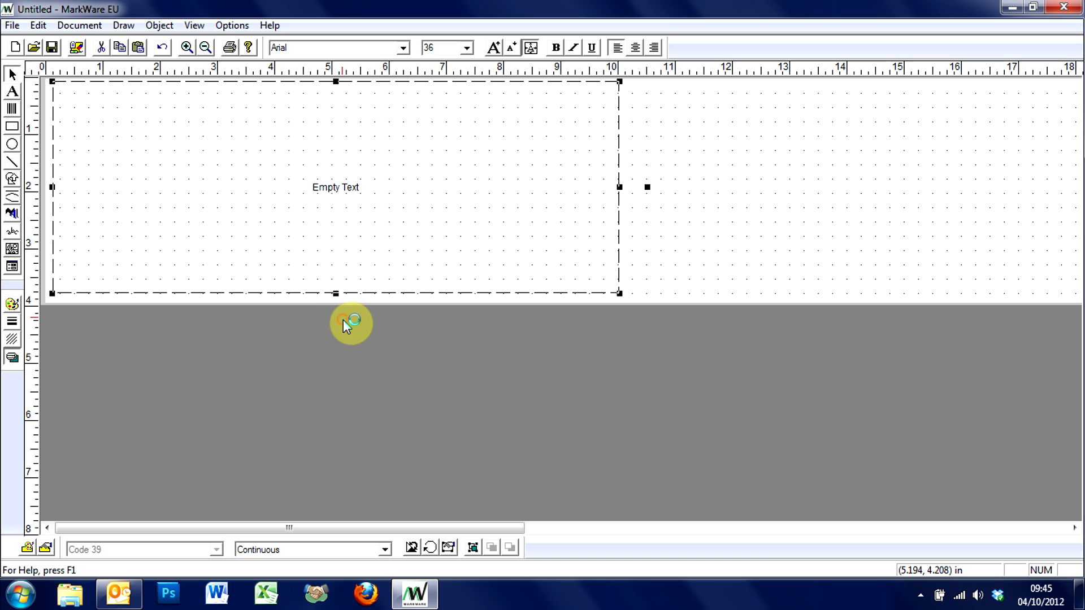
left_click(160, 25)
left_click(192, 286)
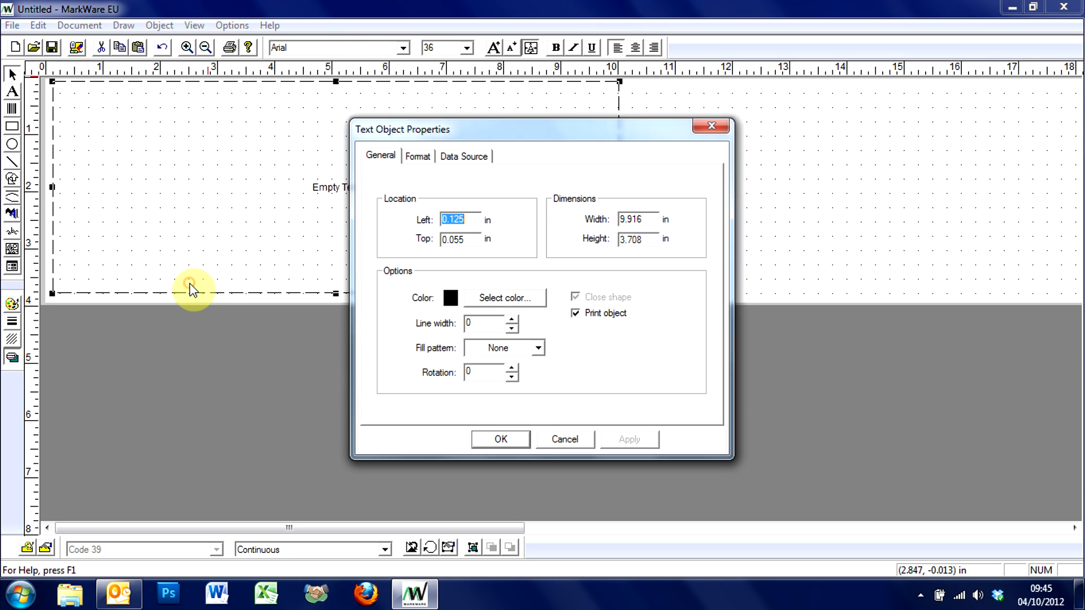
left_click(452, 161)
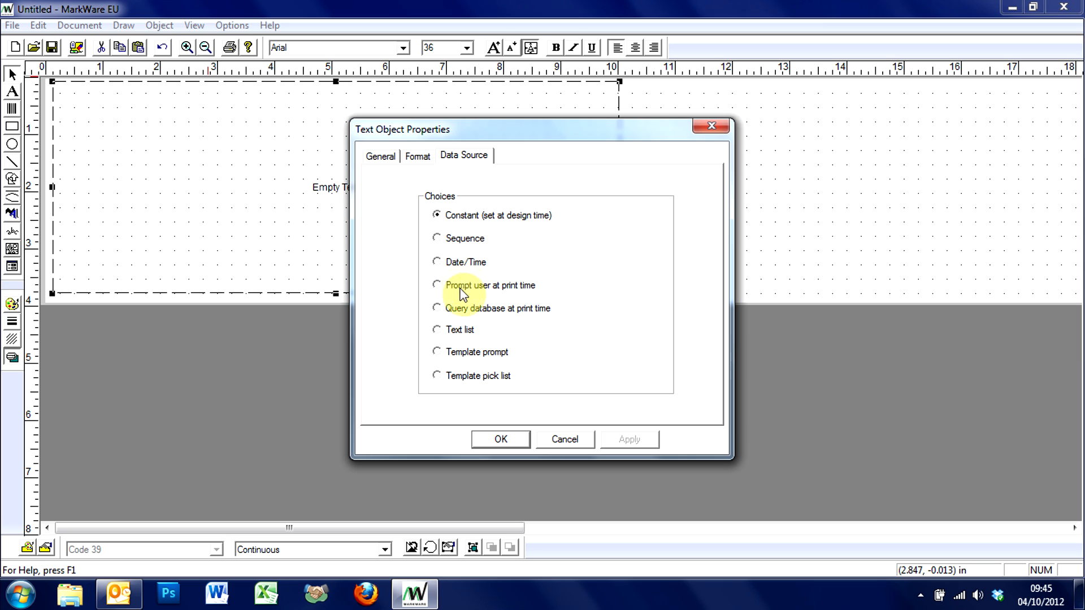
left_click(438, 310)
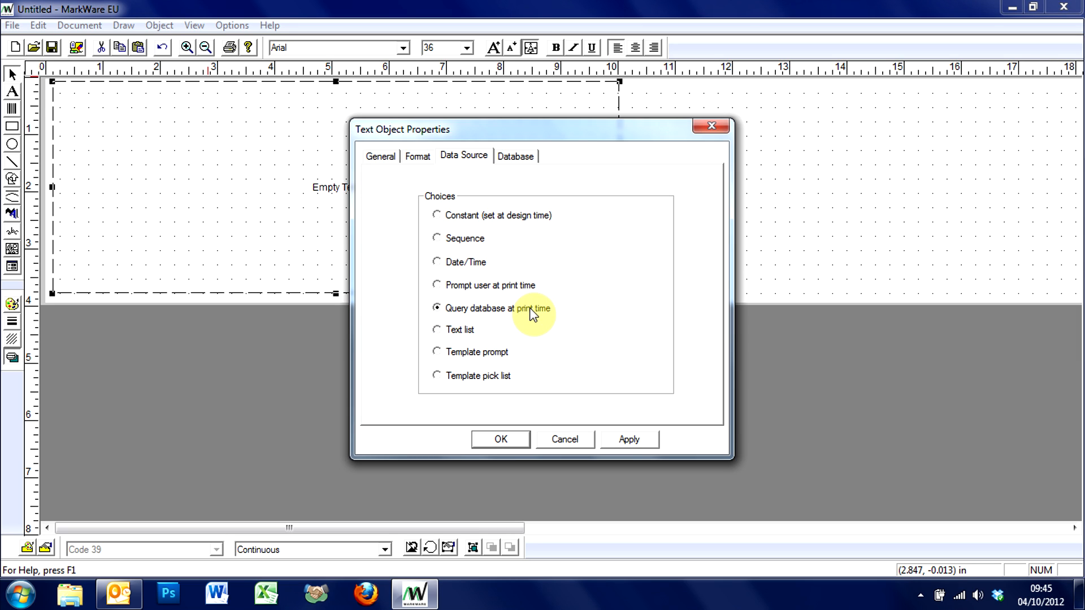
- Connect the text object to the Warehouse workbook on the Desktop, using the Excel97 & 5.0 file type
left_click(524, 158)
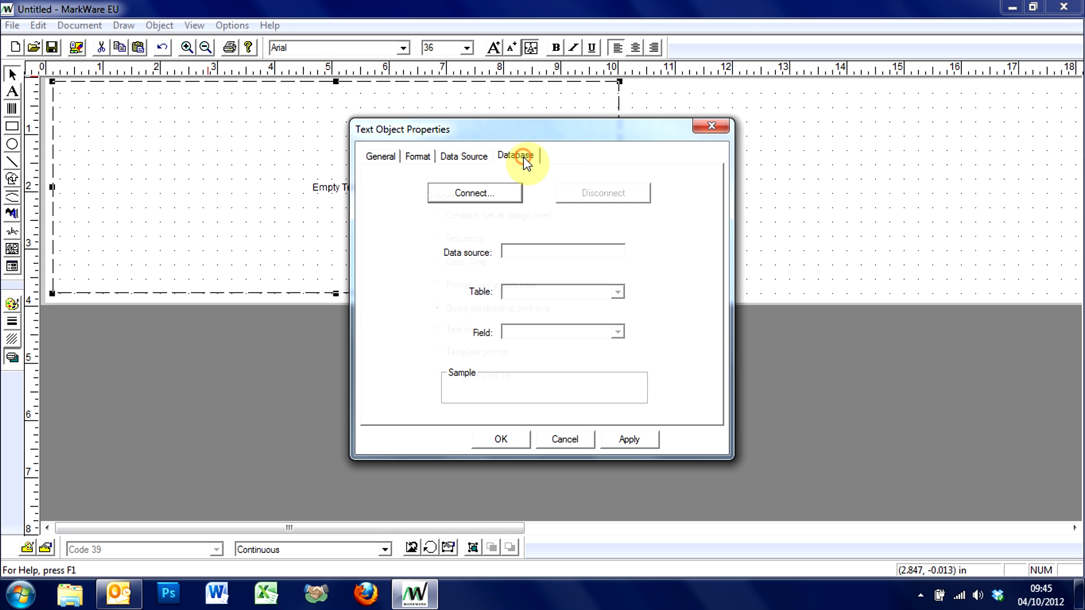
left_click(485, 195)
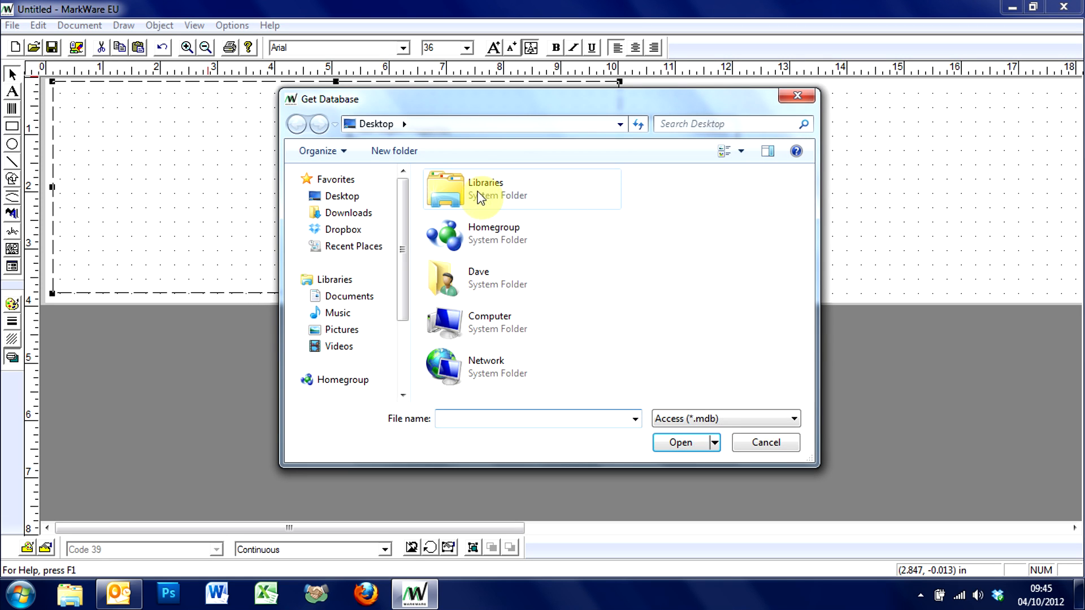
left_click(732, 419)
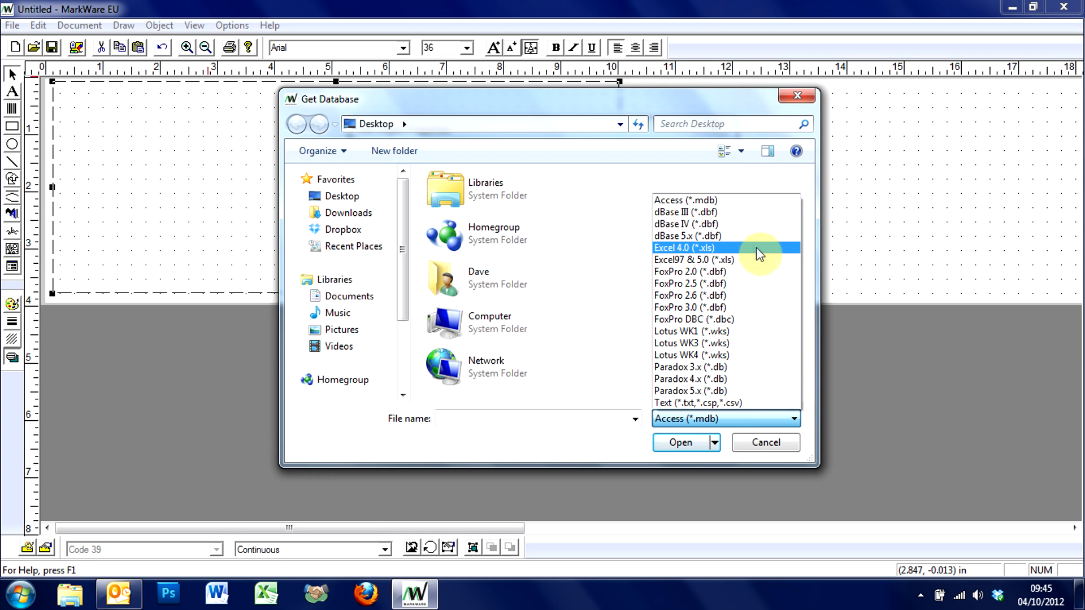
left_click(721, 261)
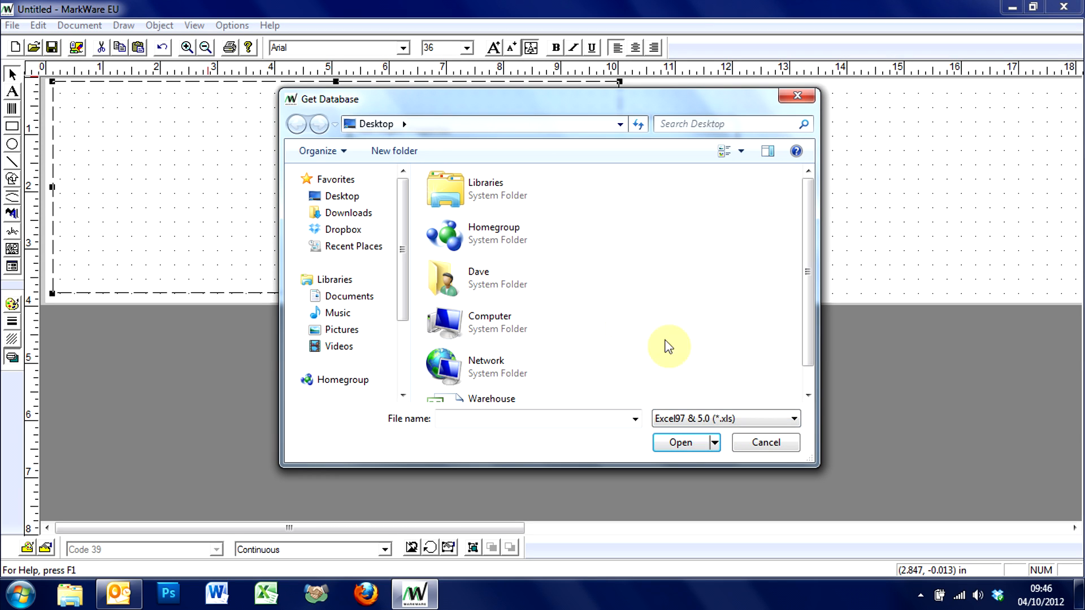
left_click(807, 377)
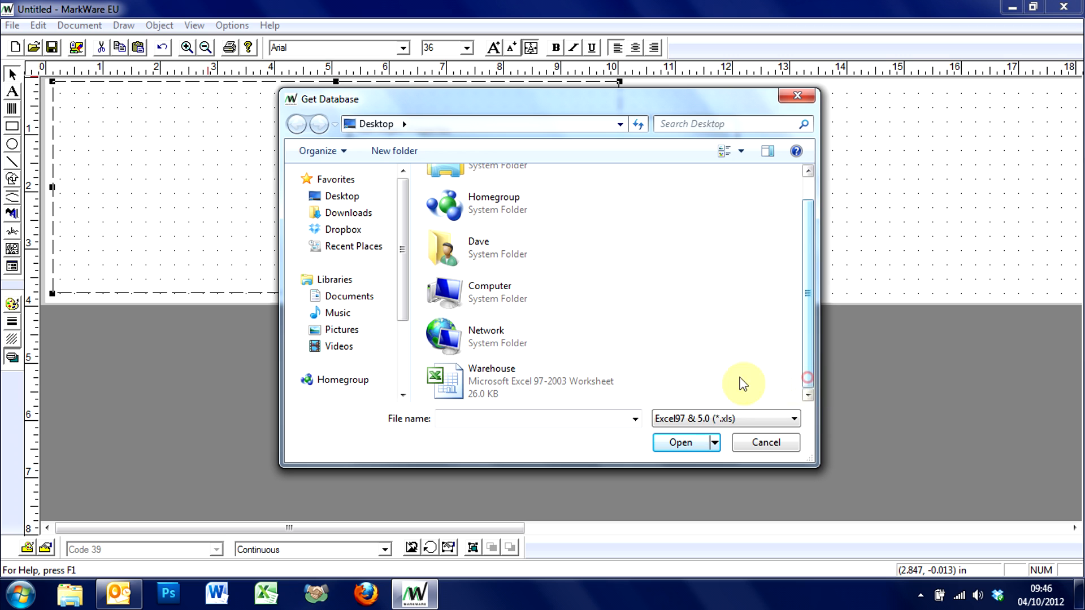
left_click(480, 381)
left_click(683, 443)
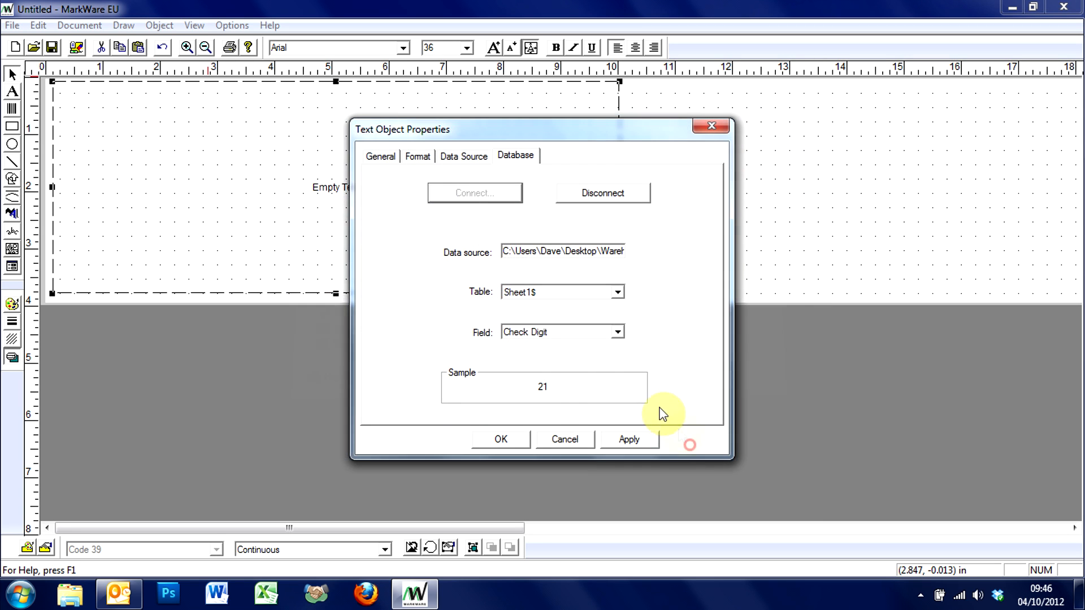
- Set the text object's database field to Location and apply the change
left_click(618, 333)
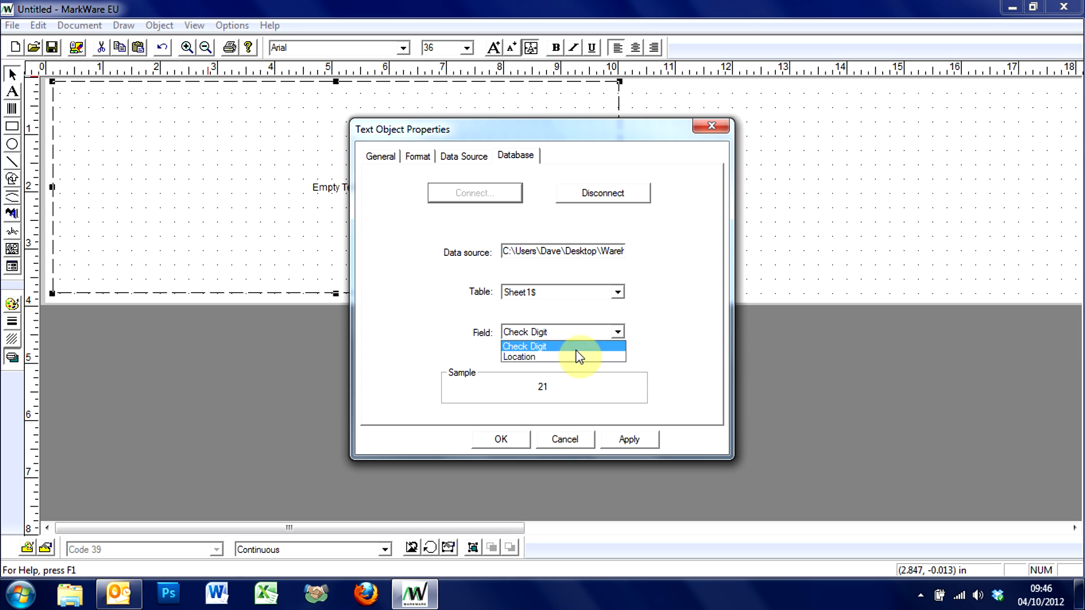
left_click(552, 357)
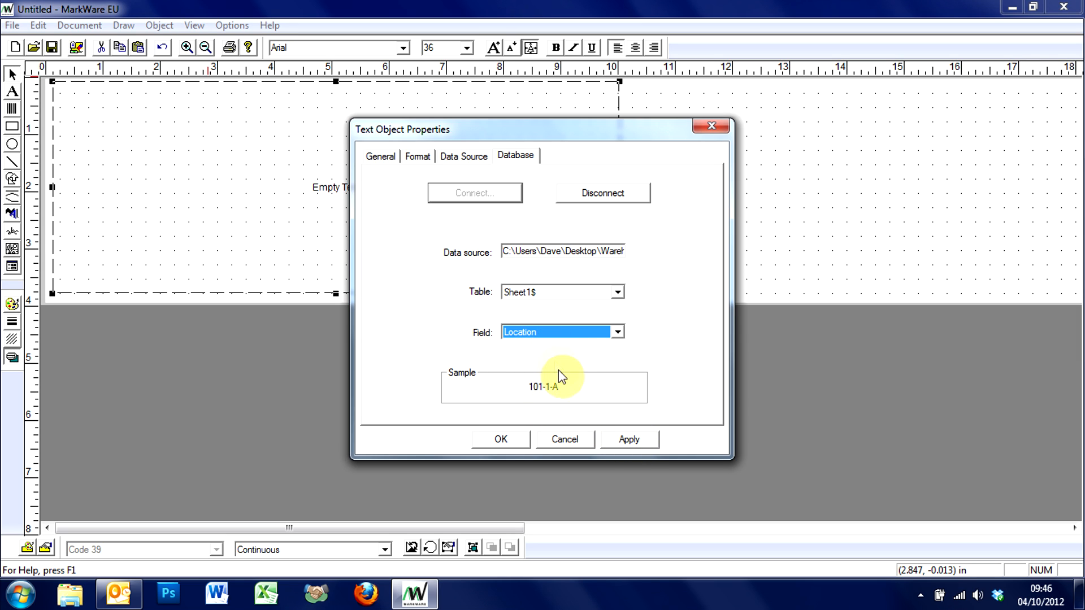
left_click(623, 441)
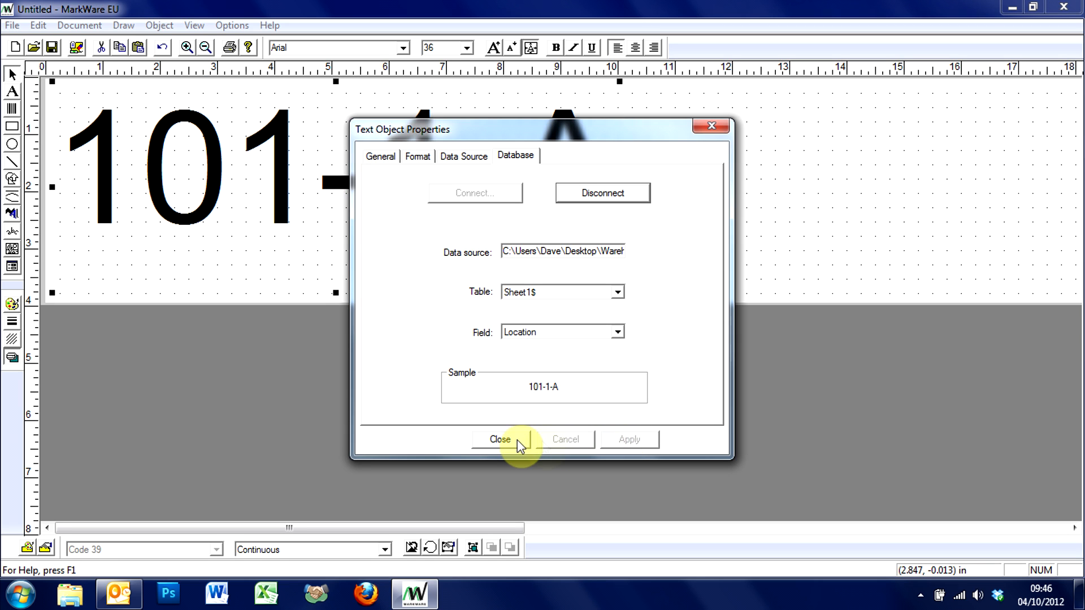
left_click(514, 439)
- Widen the location text frame to about 11.8 in and make its text bold
left_click_drag(619, 187, 725, 189)
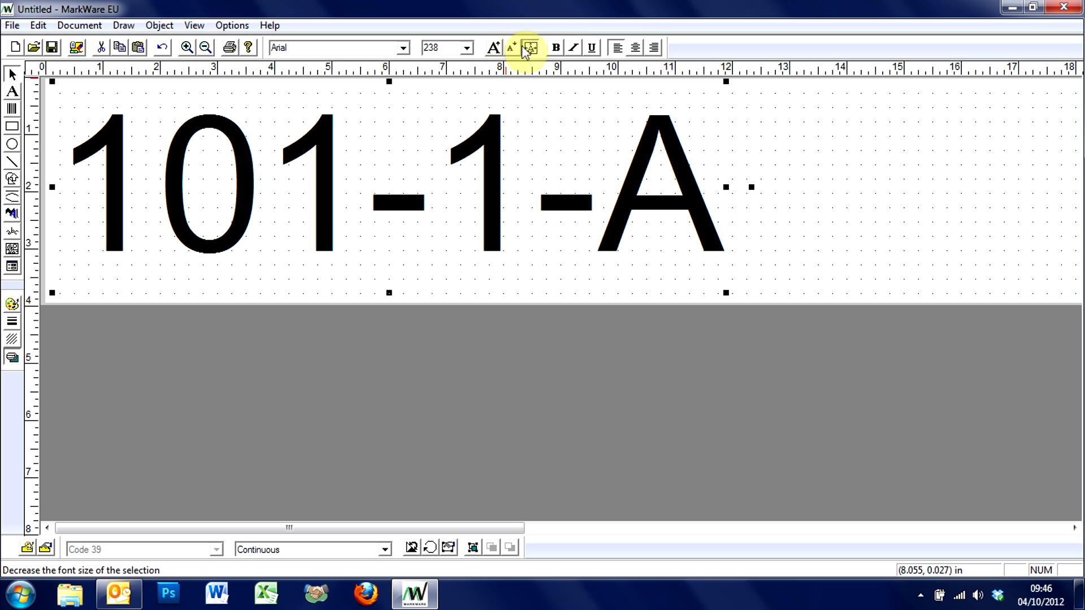
left_click(557, 48)
left_click(589, 48)
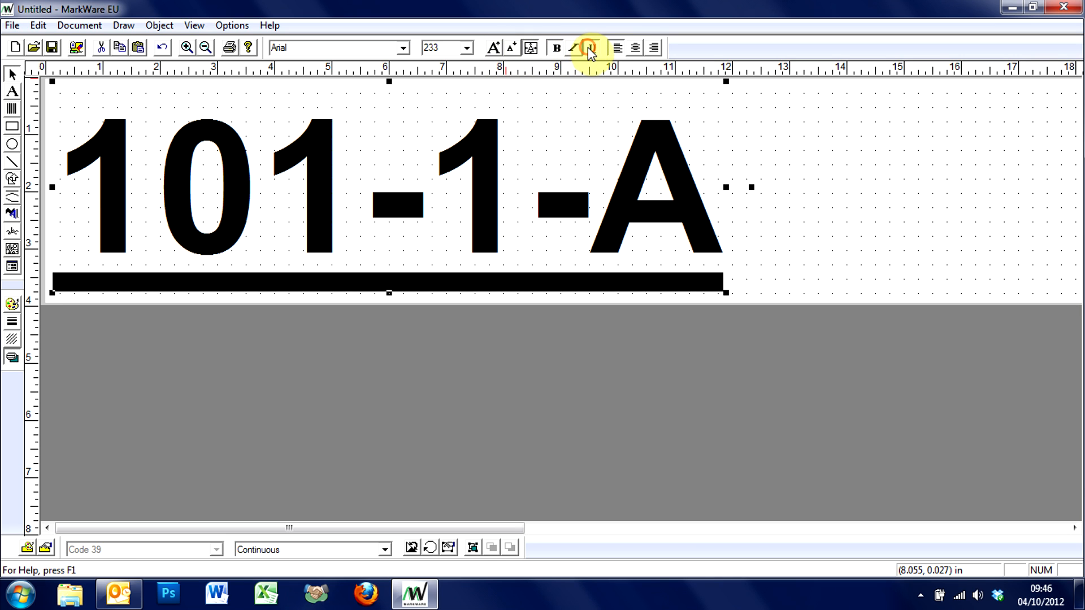
left_click(574, 48)
left_click(588, 48)
left_click(577, 49)
- Centre the location text within its frame and nudge the object slightly toward the label's lower left
left_click(634, 48)
left_click_drag(532, 177, 528, 180)
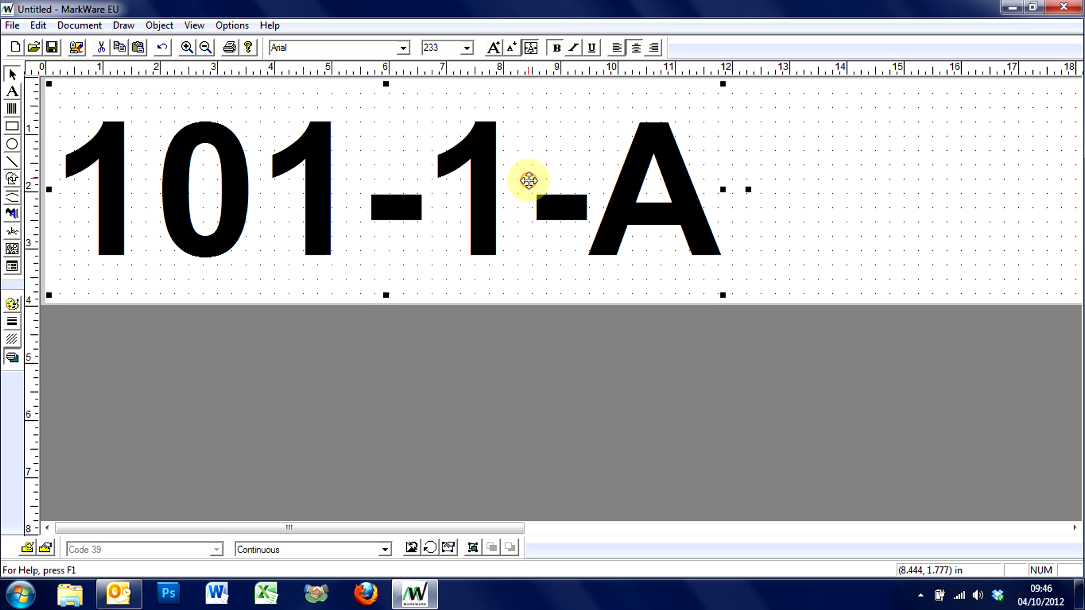
left_click(376, 349)
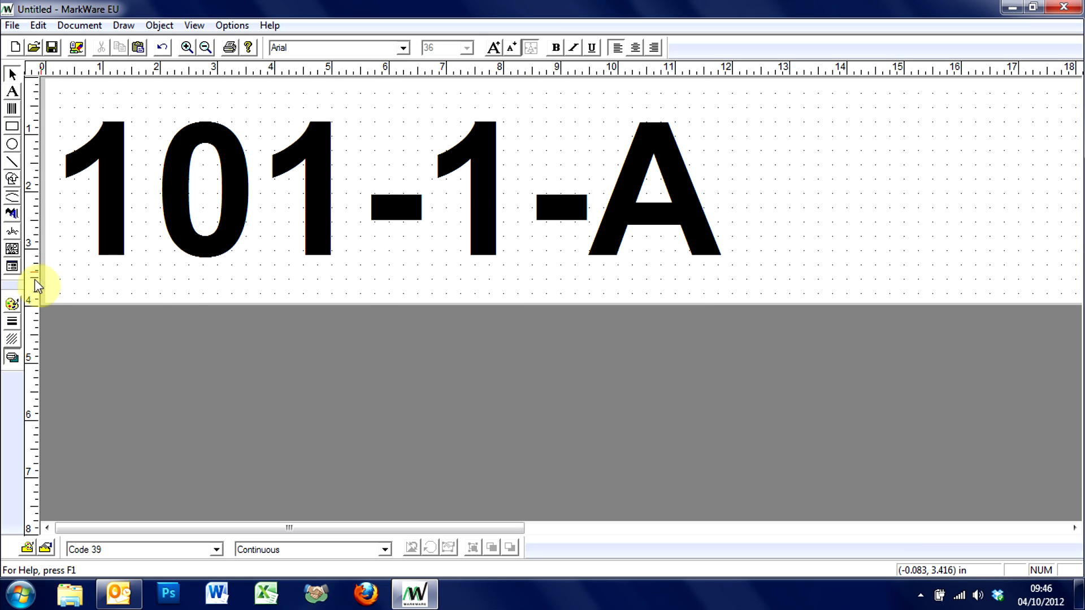
- Draw a rectangle about 5.1 by 3.5 in beside the location text, fill it solid black and nudge it into place
left_click(13, 128)
left_click_drag(757, 86, 1047, 287)
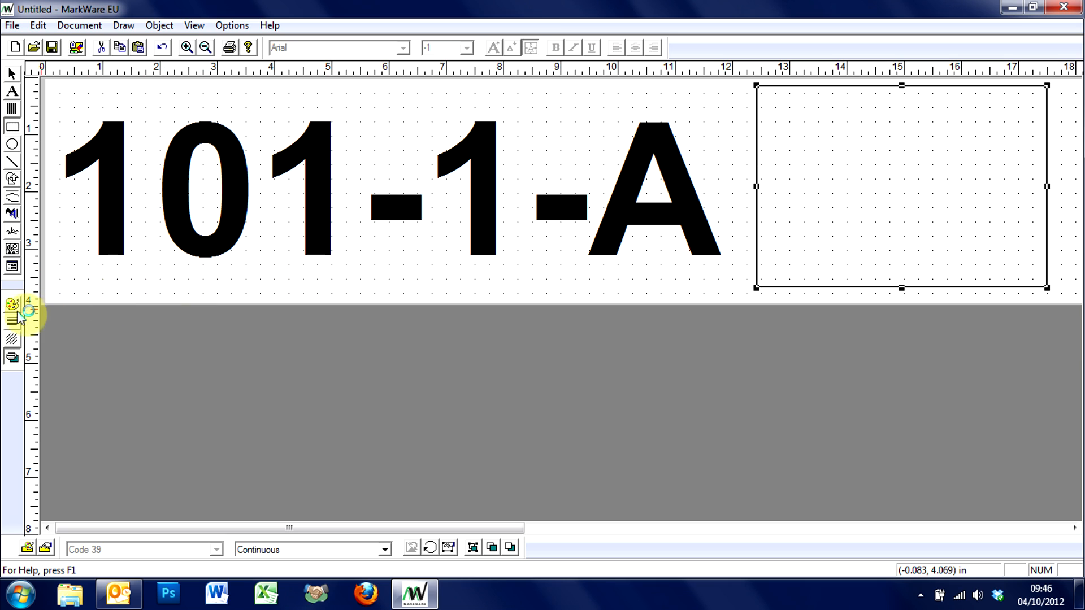
left_click(12, 339)
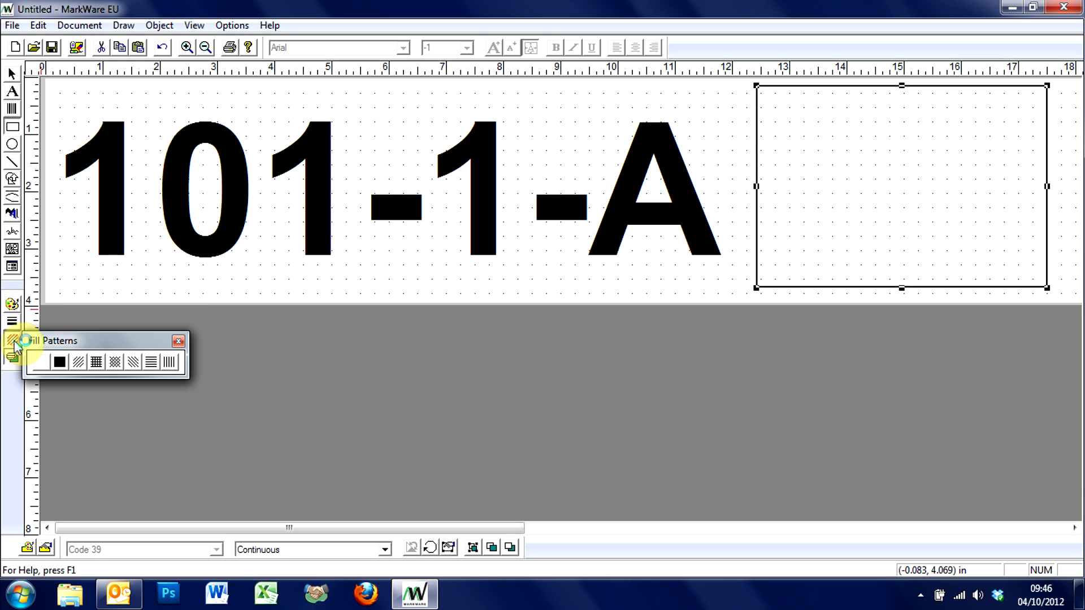
left_click(60, 362)
left_click(178, 341)
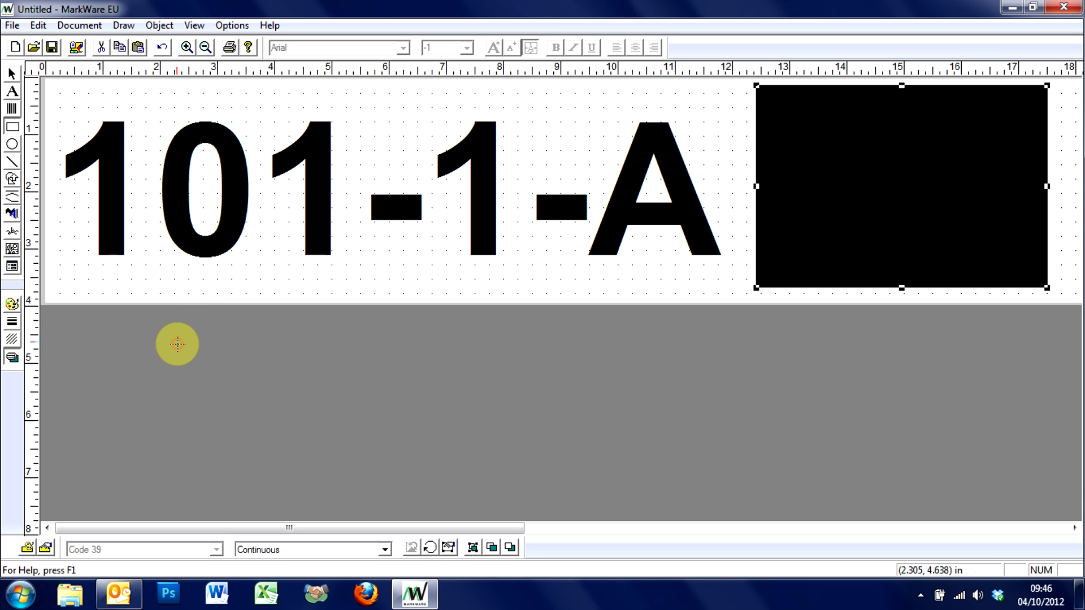
left_click(835, 233)
left_click_drag(835, 234, 837, 236)
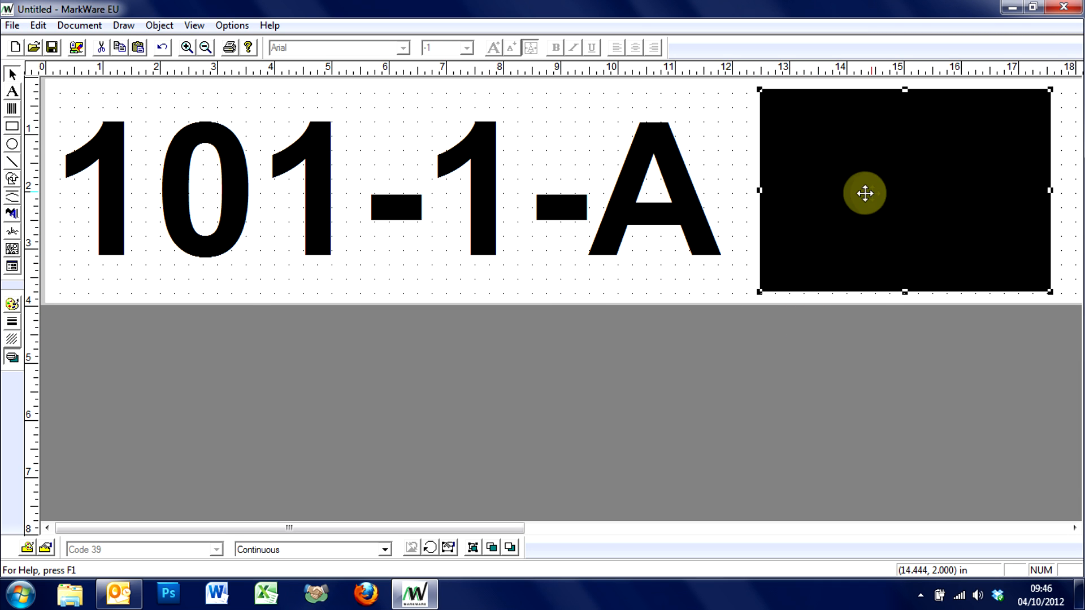
- Duplicate the location text and place the copy below the label area
left_click(513, 183)
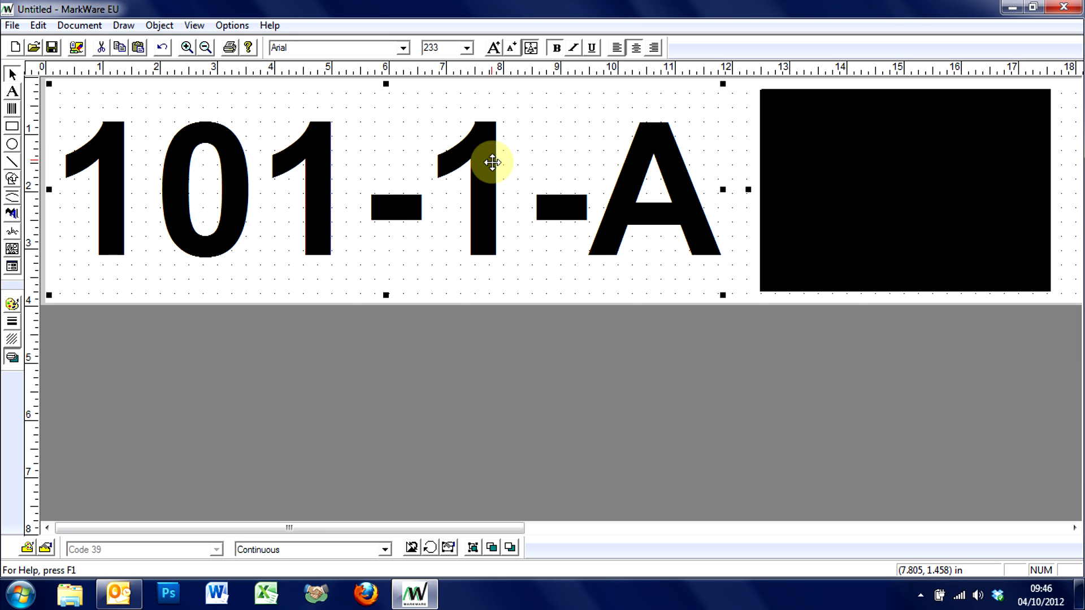
key("ctrl+v")
left_click_drag(489, 160, 511, 378)
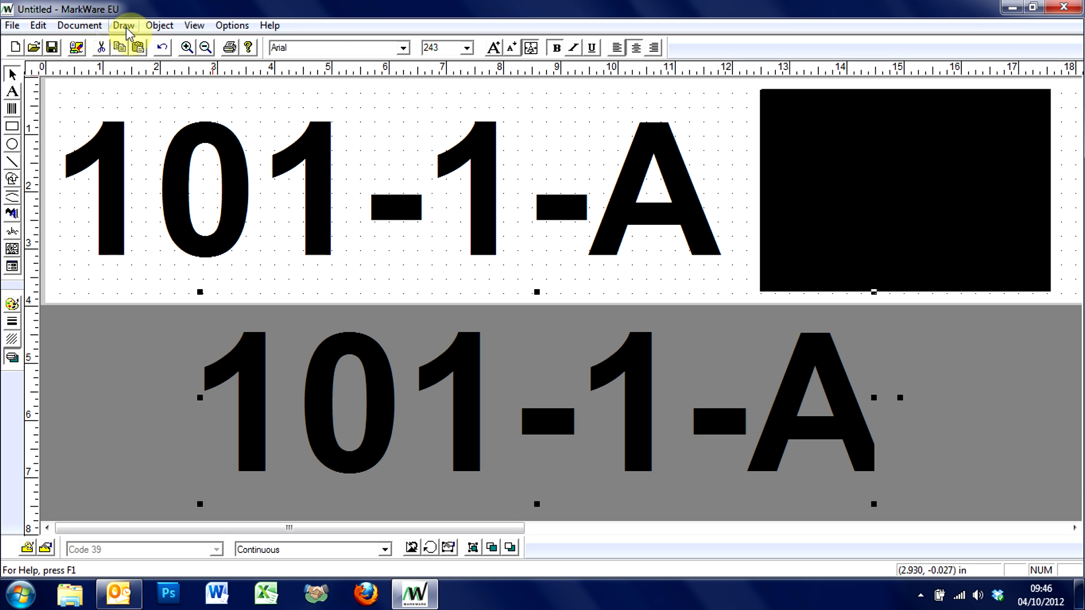
- Set the copied text object's database field to Check Digit and apply the change
left_click(164, 25)
left_click(207, 287)
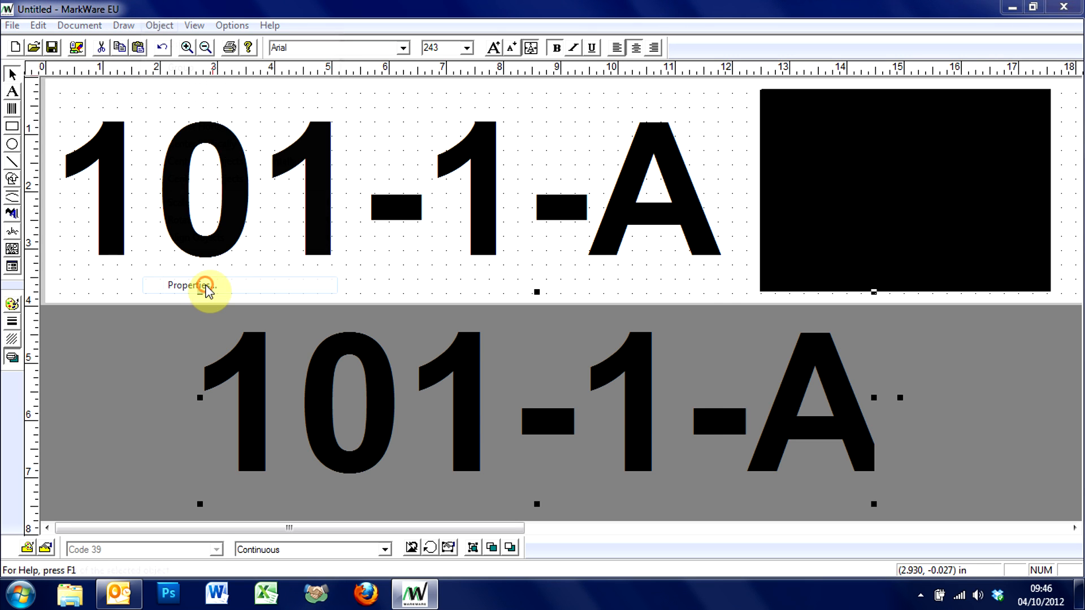
left_click(515, 158)
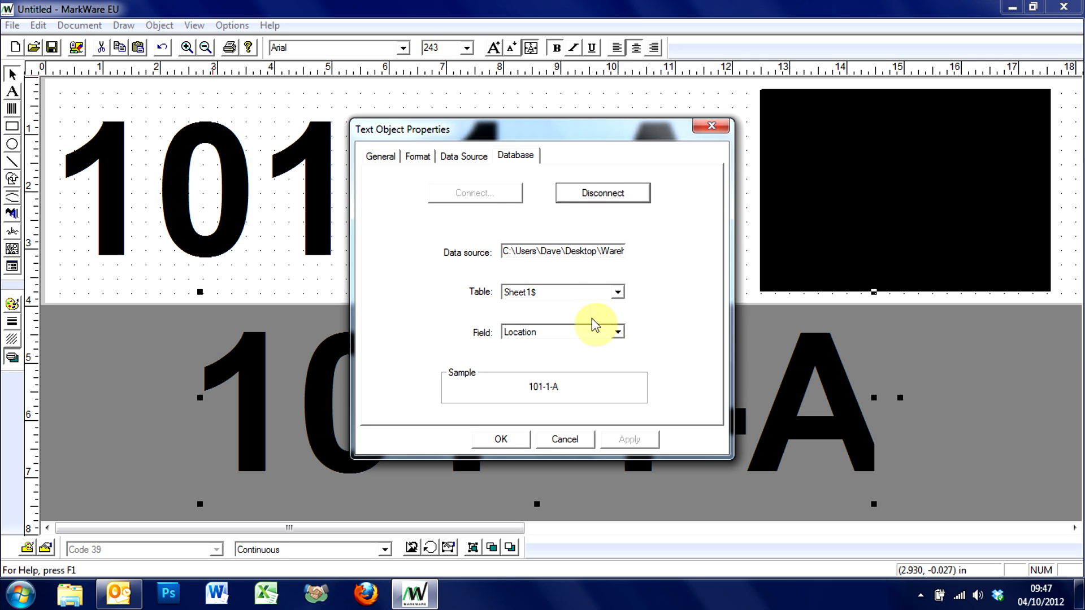
left_click(617, 333)
left_click(582, 344)
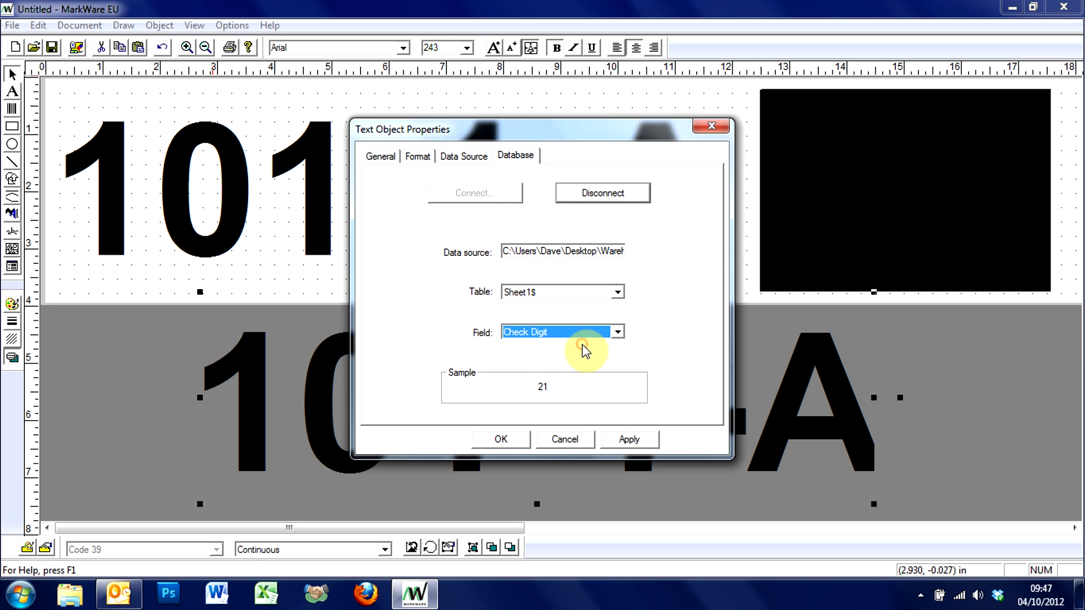
left_click(630, 439)
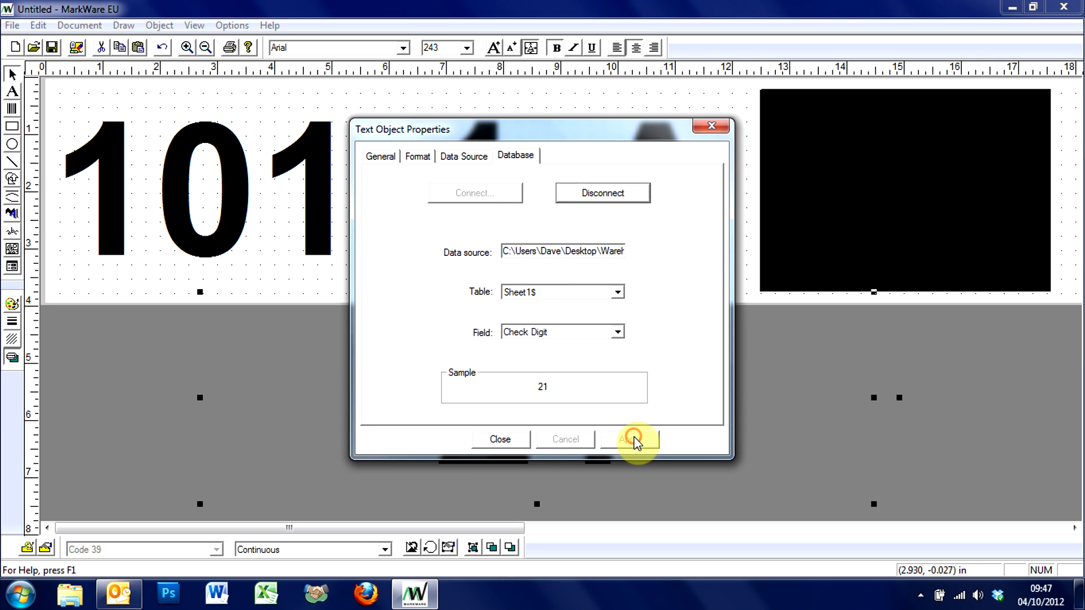
left_click(513, 441)
- Narrow the check digit text to about 3.8 in over the black rectangle and set its colour to Background
left_click_drag(199, 397, 659, 403)
left_click_drag(738, 400, 874, 199)
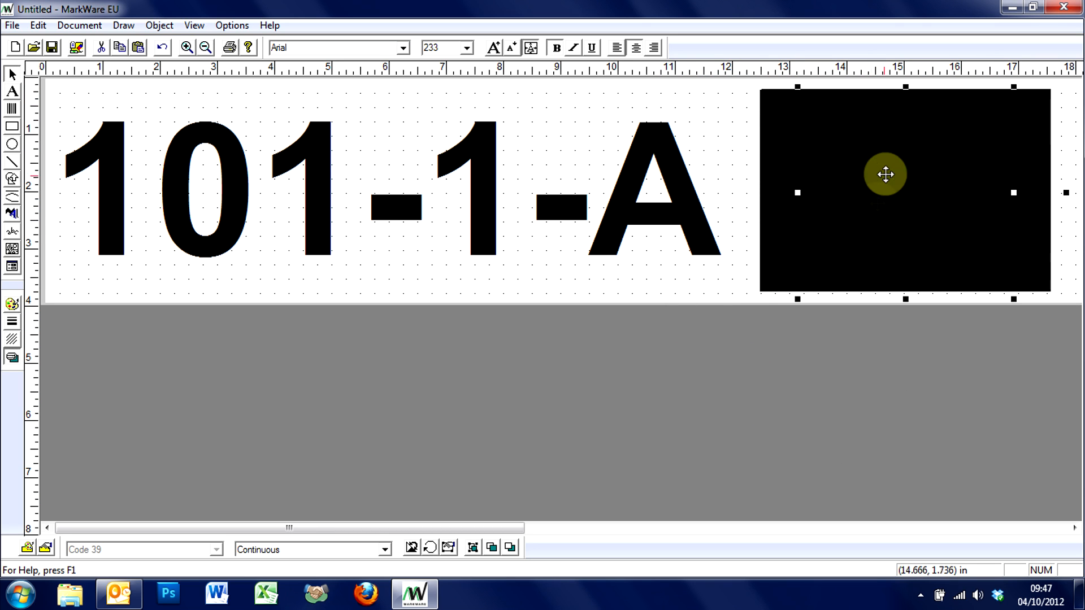
left_click(12, 304)
left_click(483, 277)
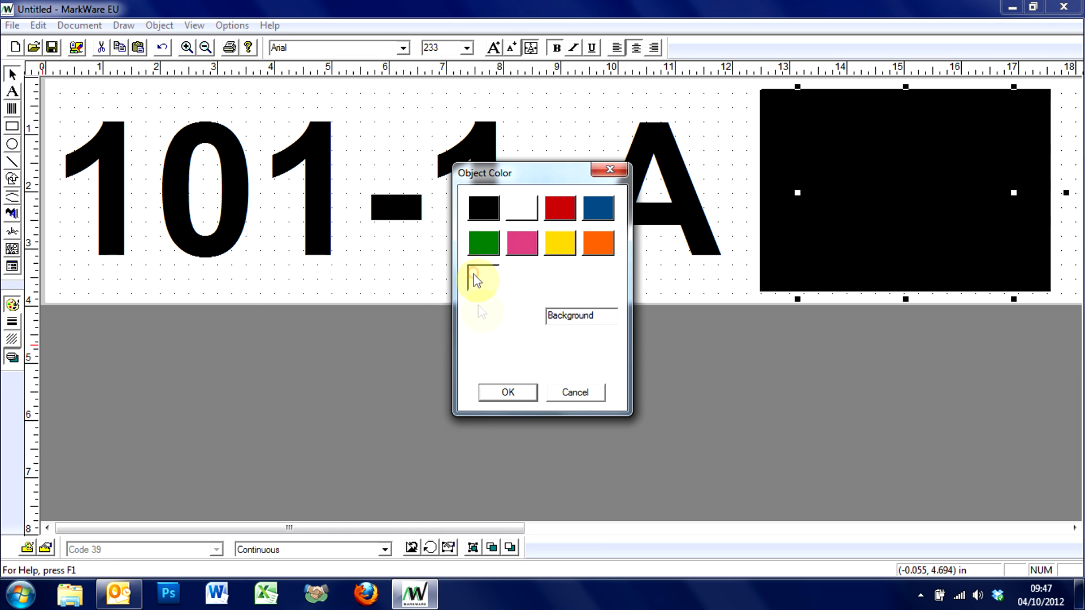
left_click(493, 393)
- Narrow the black rectangle from its outer edge to about 4.7 in wide
left_click(1028, 237)
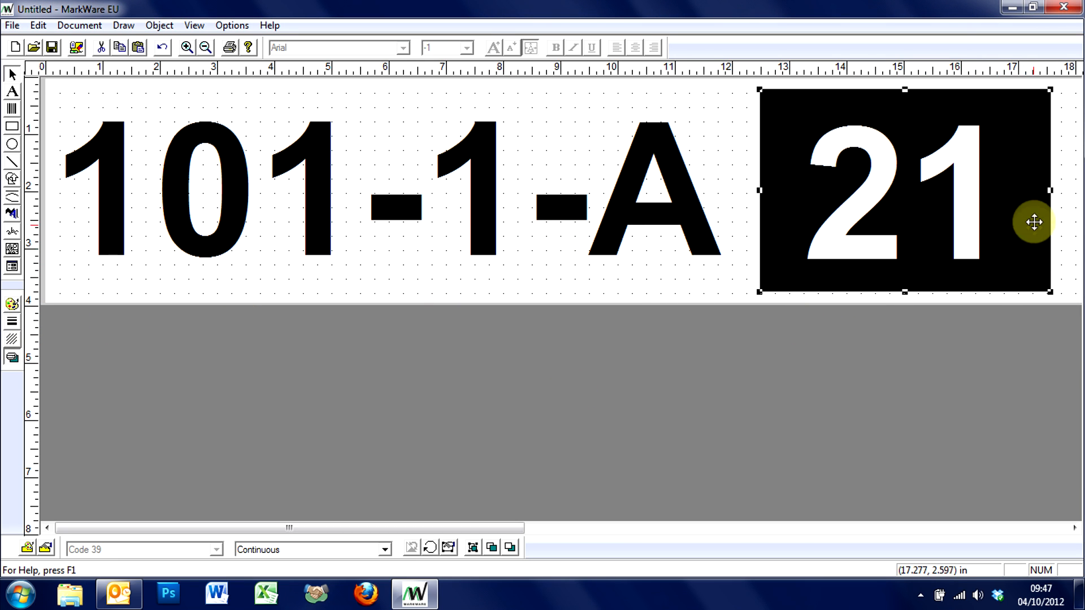
left_click_drag(1051, 191, 1030, 191)
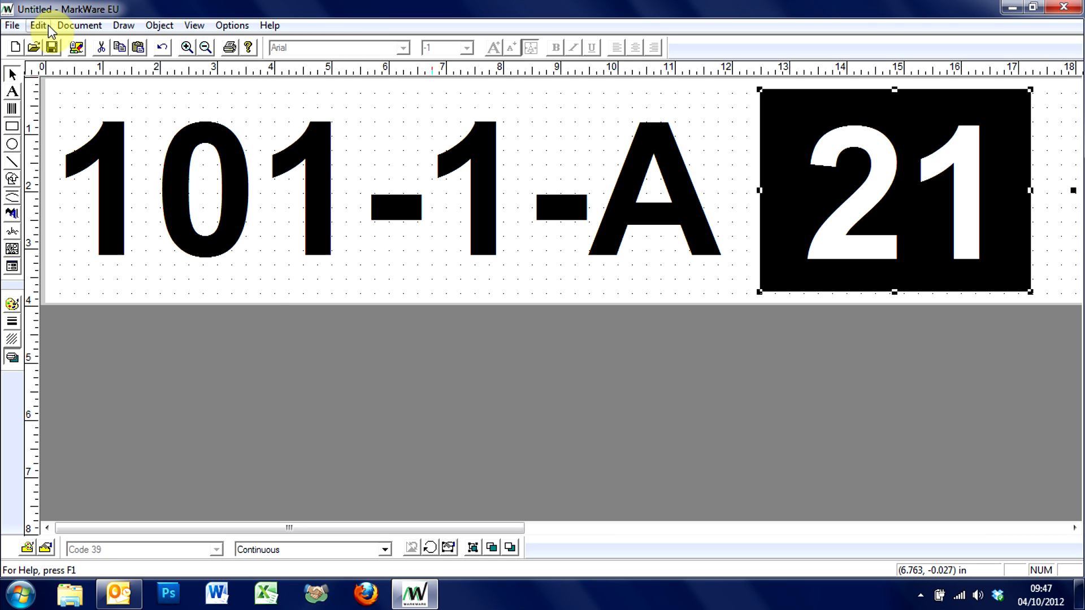
- Preview the print output, page forward through the labels to page 4, and close the preview
left_click(12, 25)
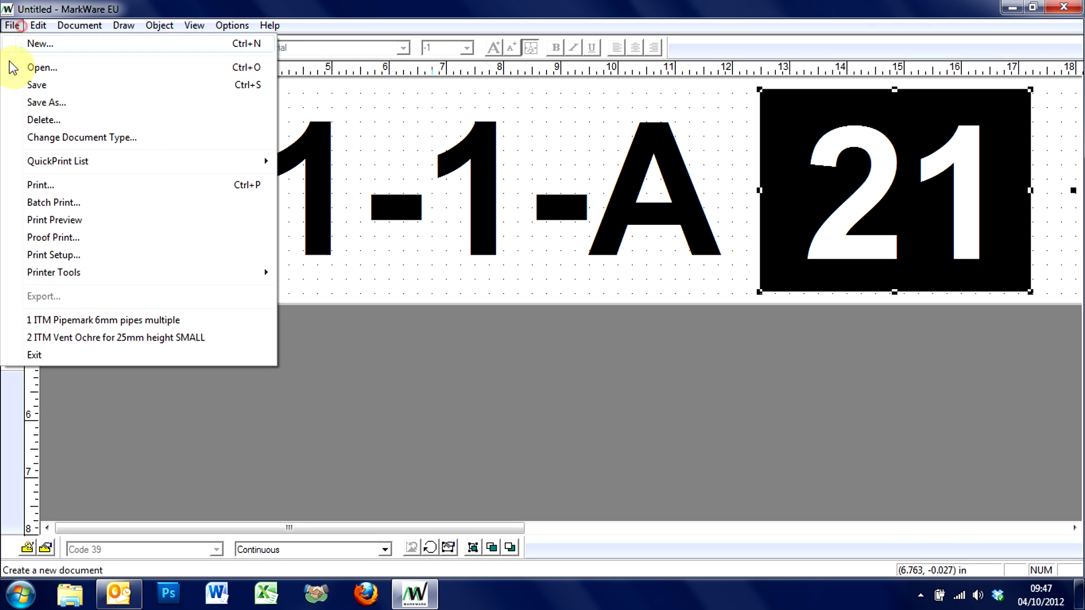
left_click(45, 218)
left_click(178, 34)
left_click(176, 32)
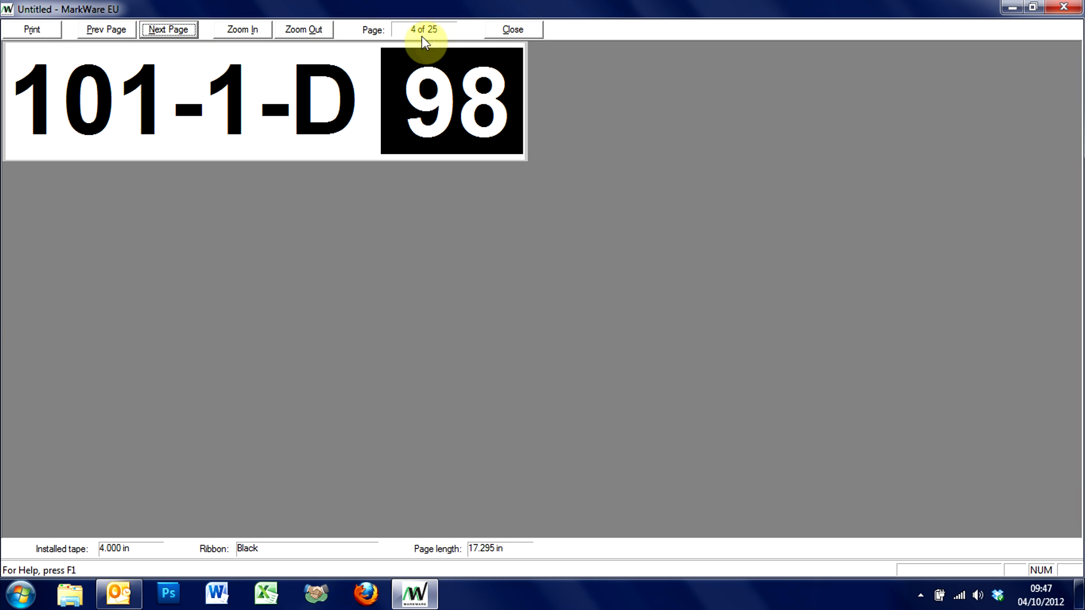
left_click(513, 30)
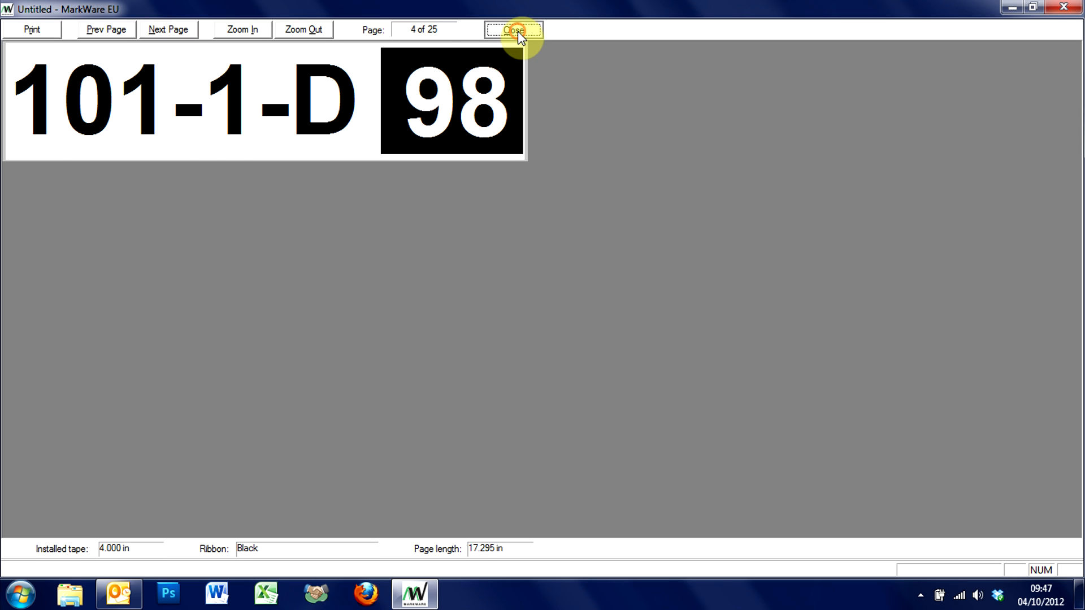